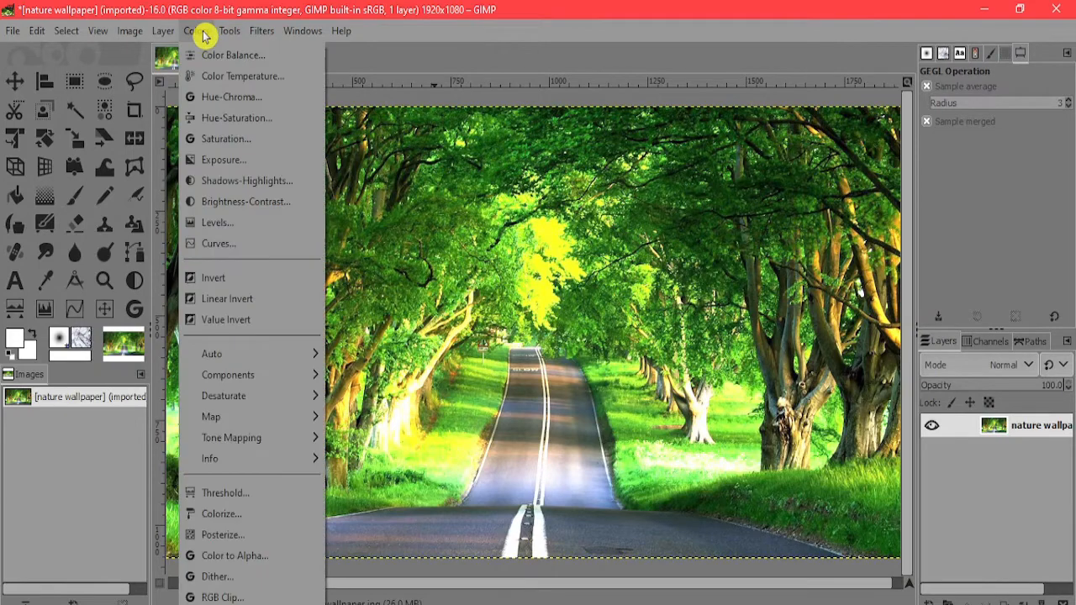
# - Adjust the photo with Brightness-Contrast, setting brightness to 19 and contrast to 1
pyautogui.click(245, 202)
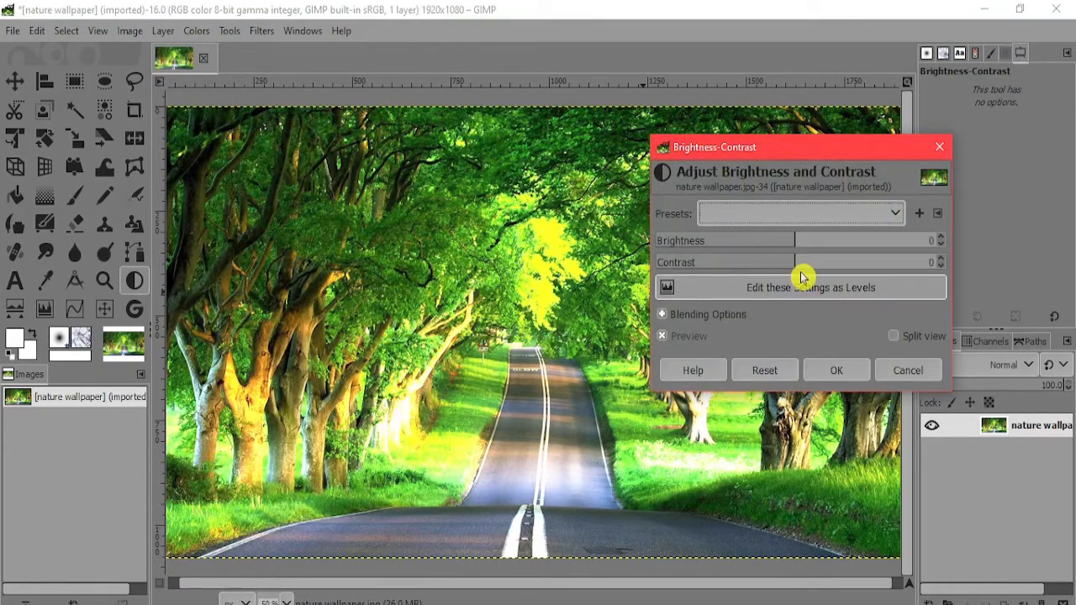
pyautogui.moveTo(805, 247); pyautogui.dragTo(815, 239)
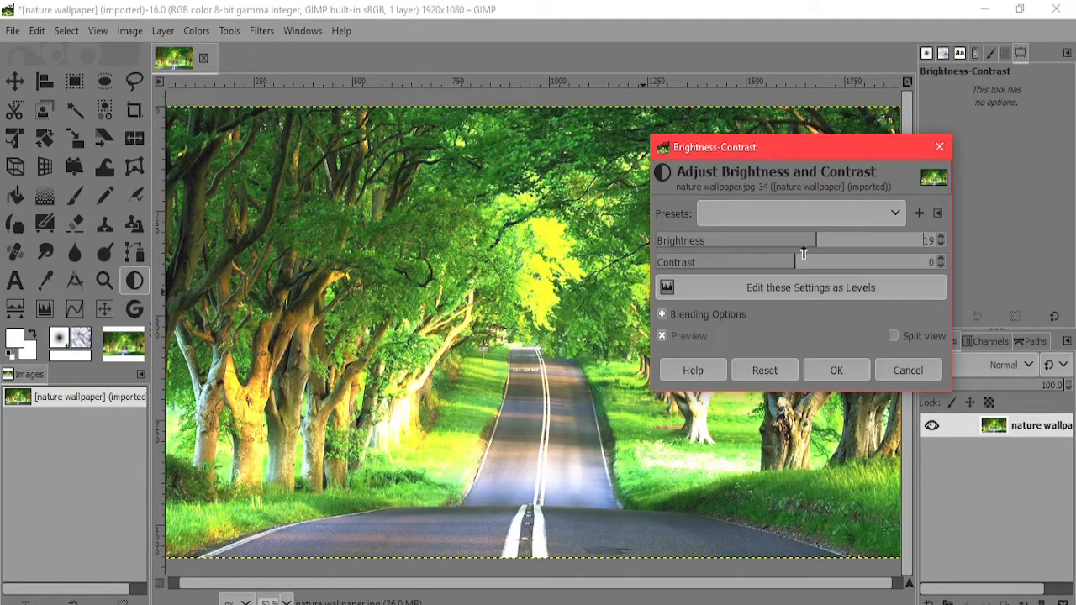
pyautogui.click(805, 261)
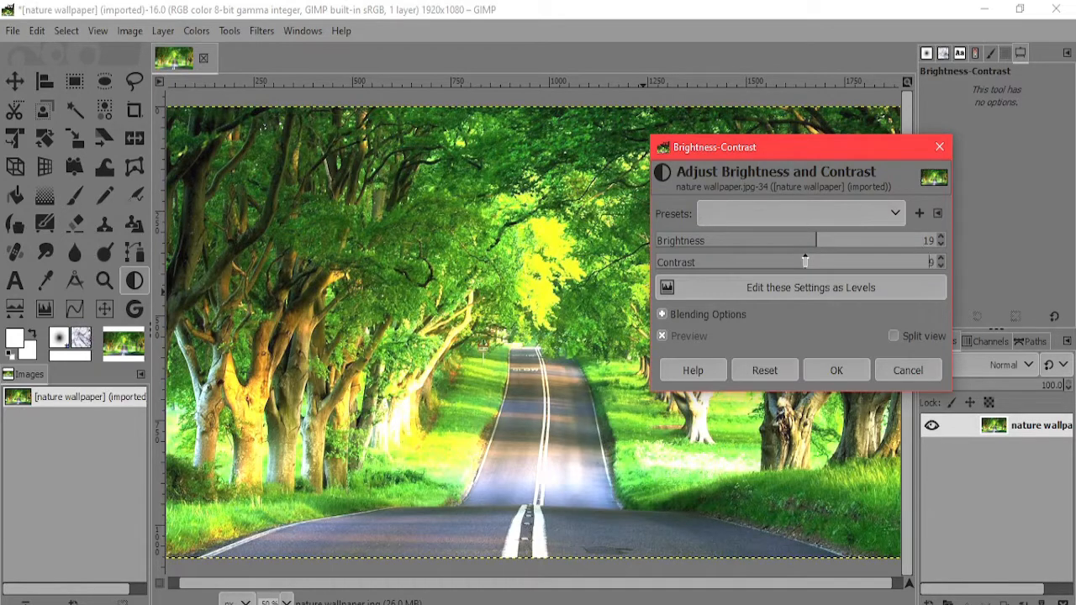
pyautogui.moveTo(805, 262)
pyautogui.mouseDown()
pyautogui.moveTo(833, 260)
pyautogui.moveTo(820, 261)
pyautogui.mouseUp()
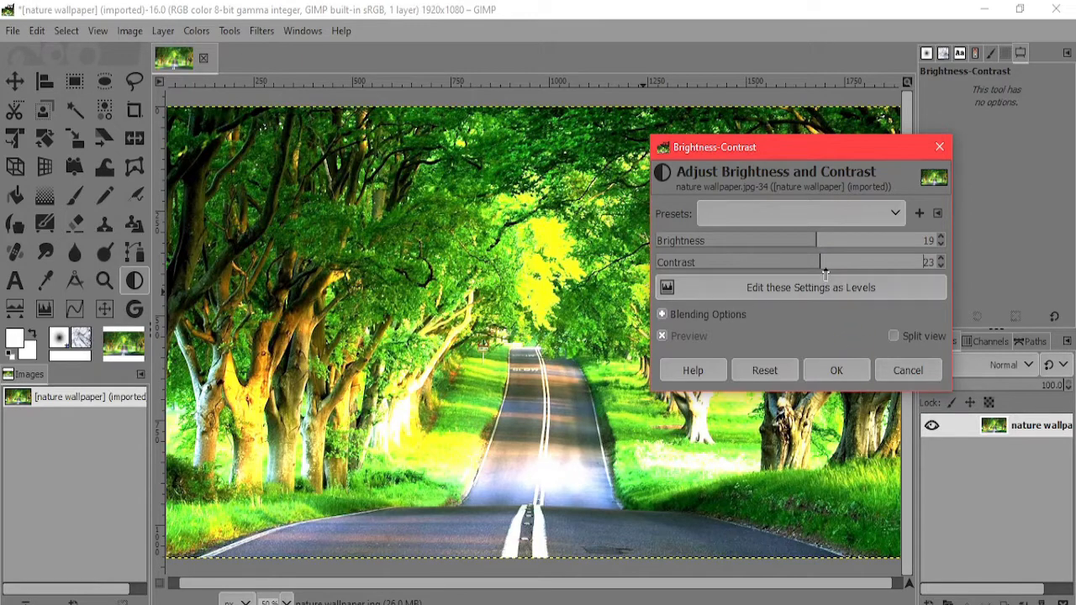
pyautogui.moveTo(822, 263); pyautogui.dragTo(796, 263)
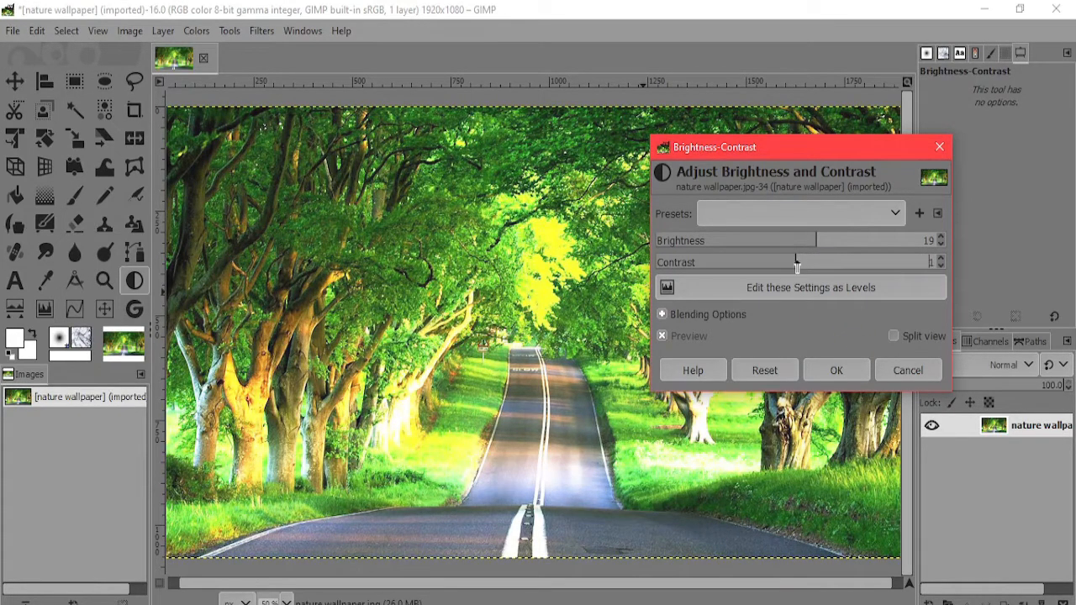
pyautogui.click(836, 370)
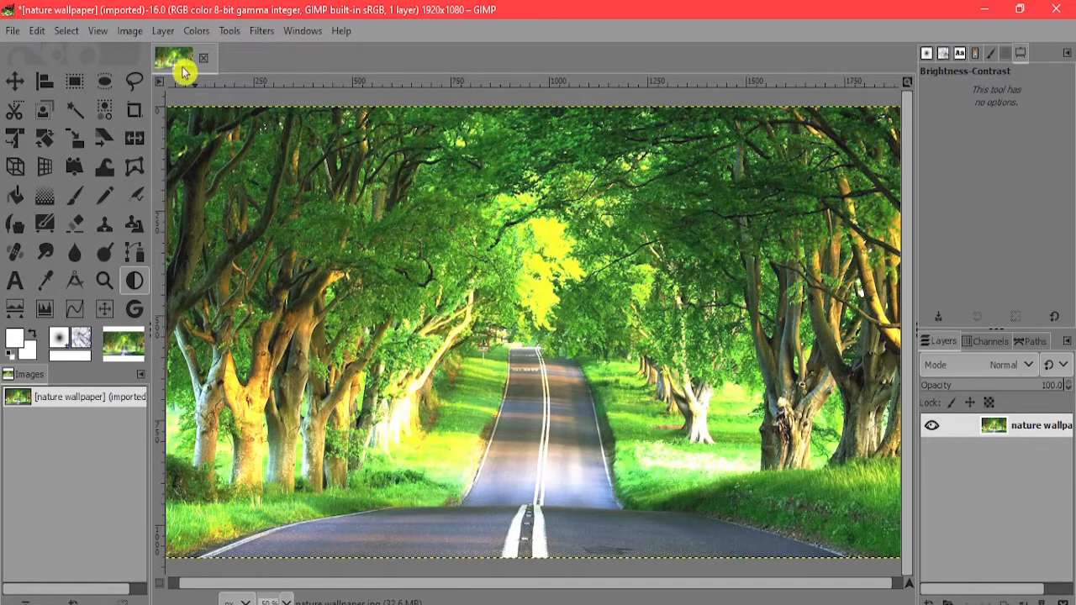
# - Apply a Saturation adjustment to the photo with a scale of about 1.056
pyautogui.click(202, 33)
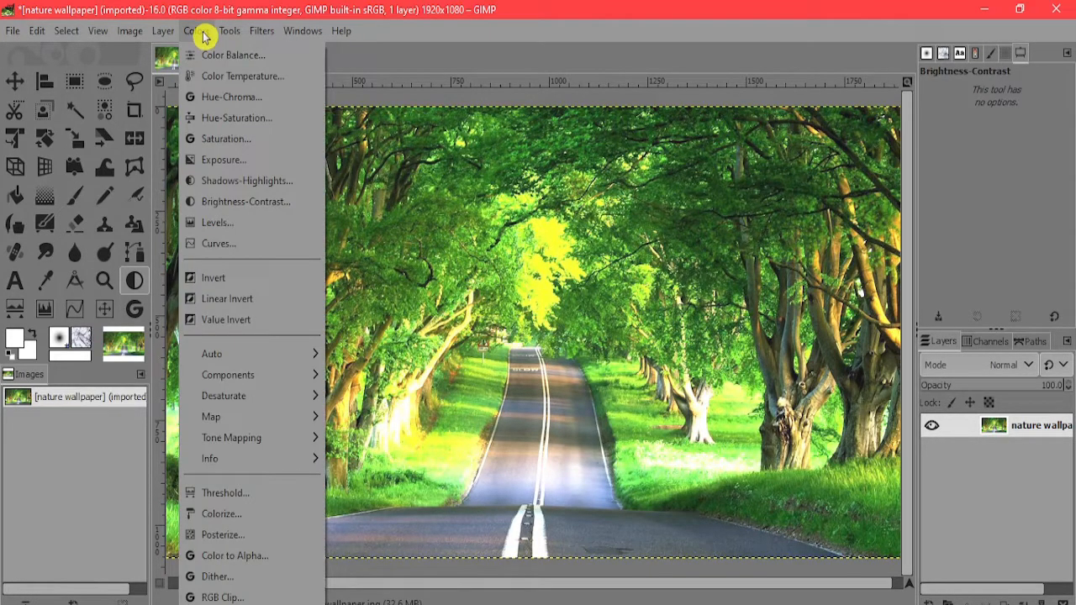
pyautogui.click(245, 148)
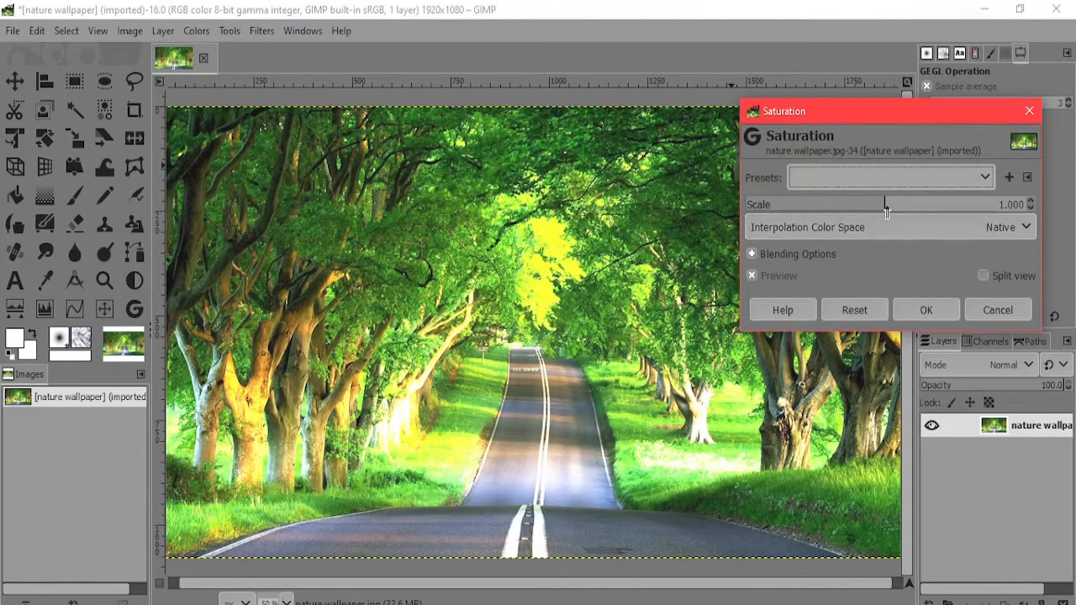
pyautogui.moveTo(887, 203)
pyautogui.mouseDown()
pyautogui.moveTo(907, 204)
pyautogui.moveTo(894, 204)
pyautogui.mouseUp()
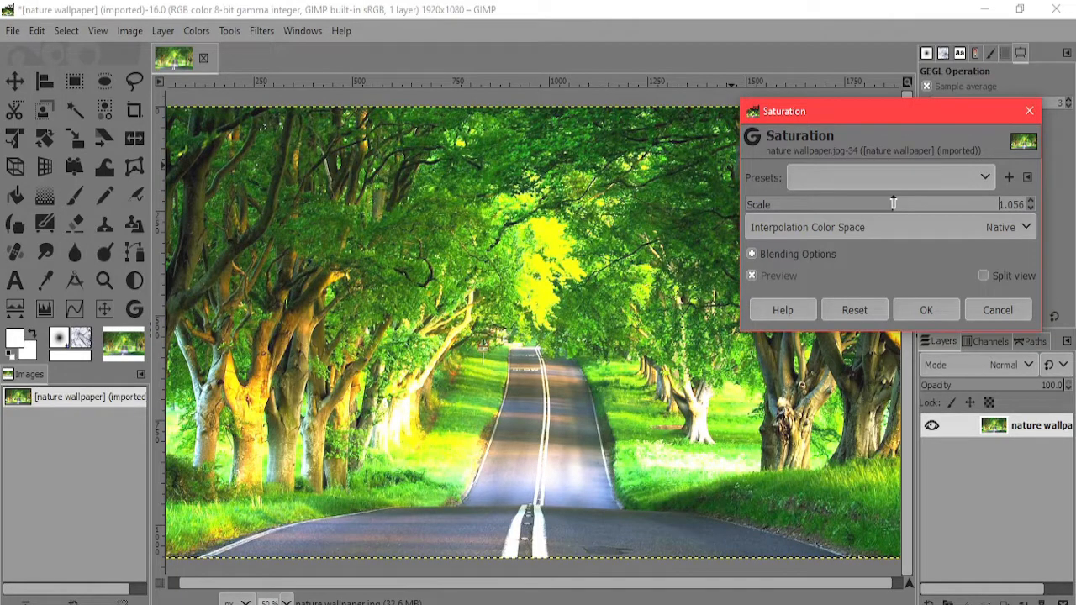
pyautogui.click(941, 314)
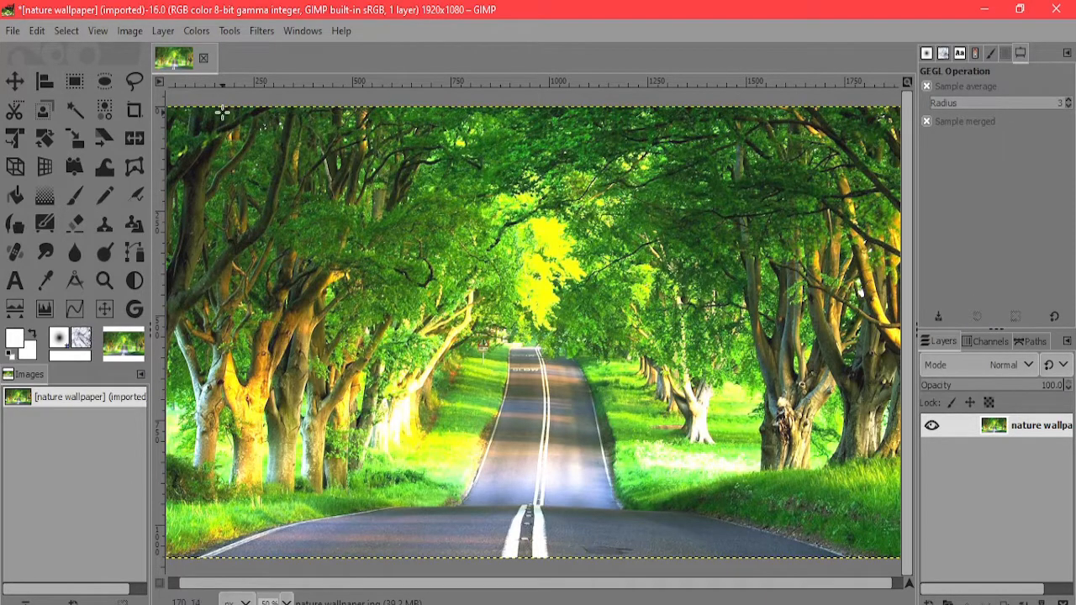
# - In a Hue-Saturation adjustment, shift the yellow primary's hue to 11 and its saturation to 8
pyautogui.click(197, 34)
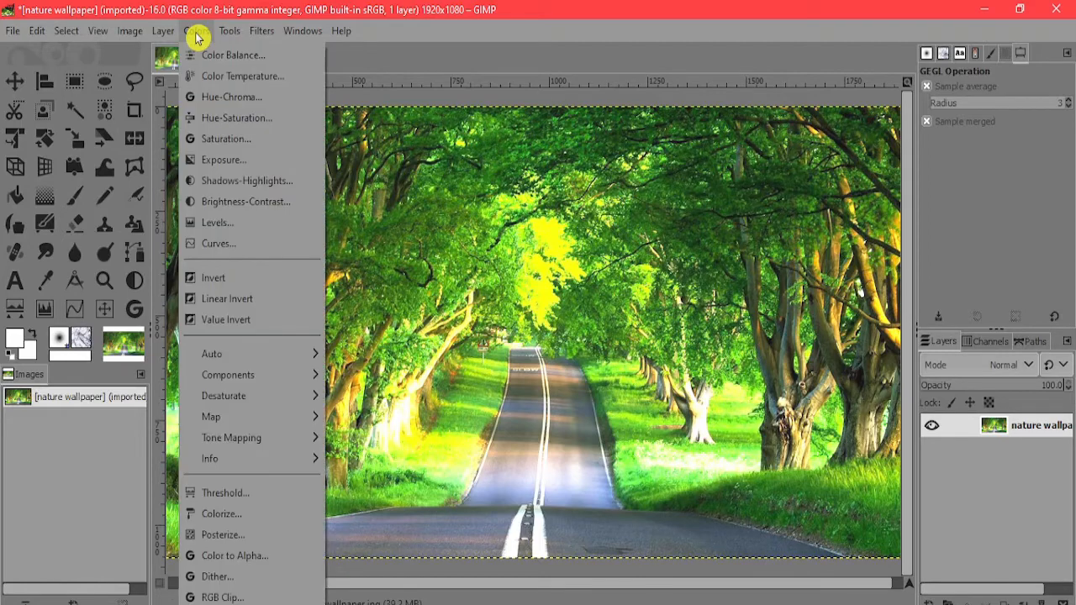
pyautogui.click(255, 118)
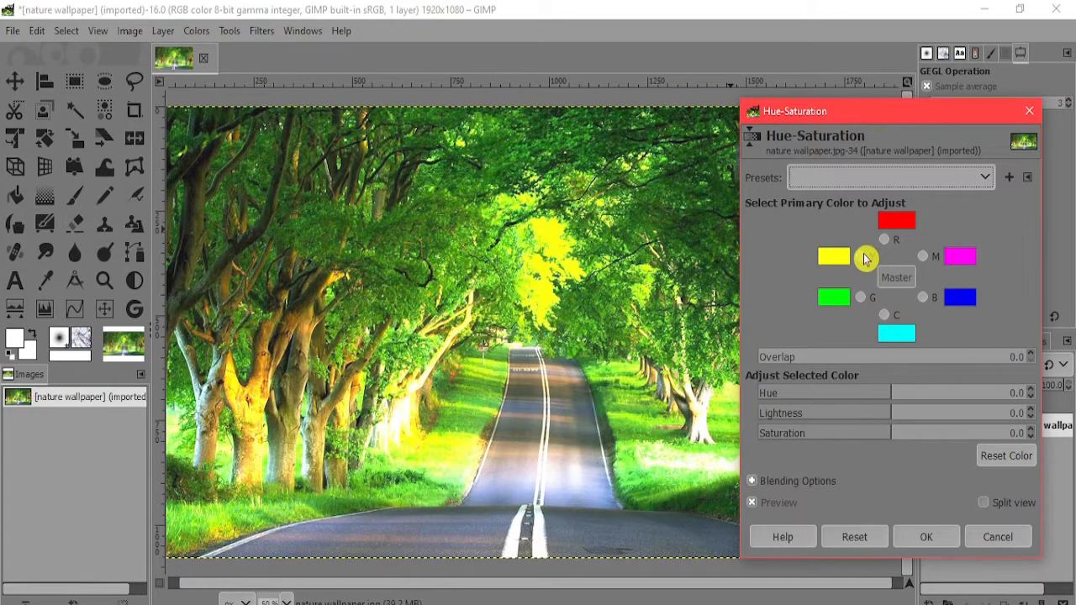
pyautogui.click(861, 255)
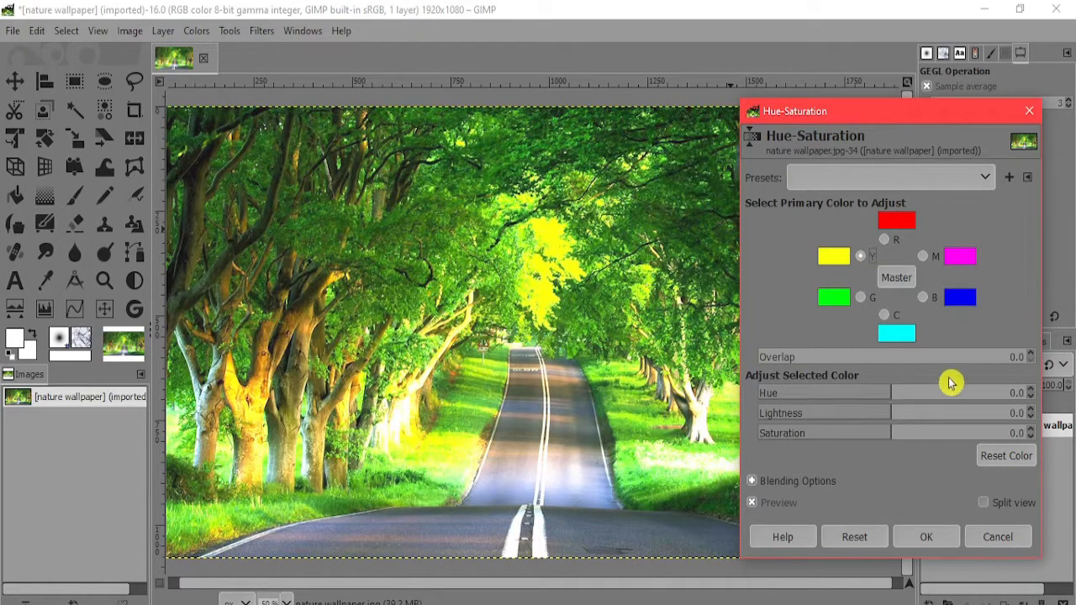
pyautogui.click(1031, 389)
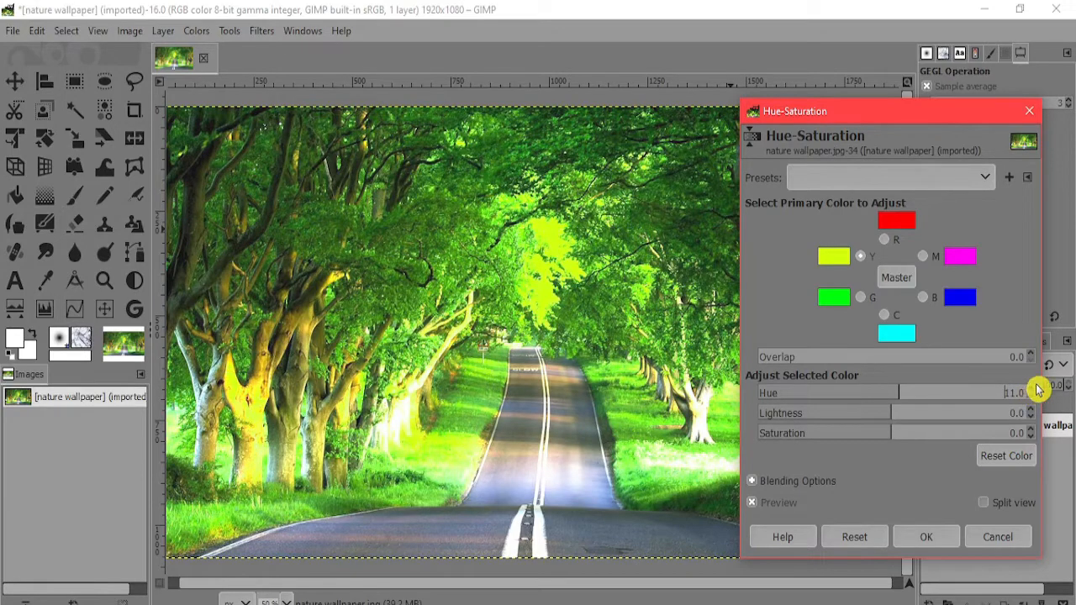
pyautogui.click(1030, 428)
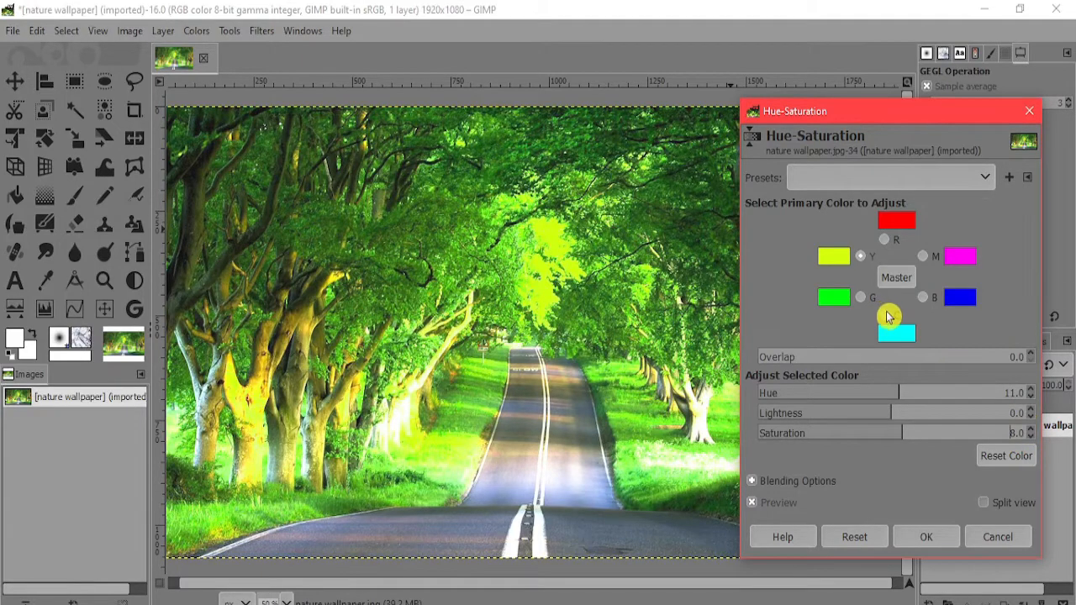
# - Set the cyan primary's hue to 5 and saturation to -8, and apply the Hue-Saturation adjustment
pyautogui.click(885, 314)
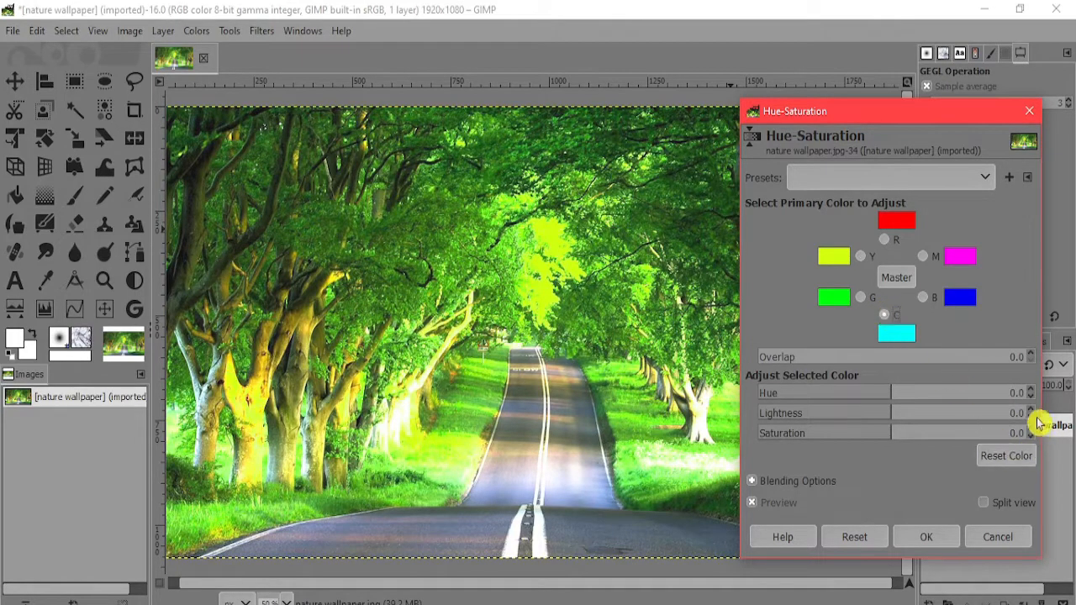
pyautogui.click(1030, 389)
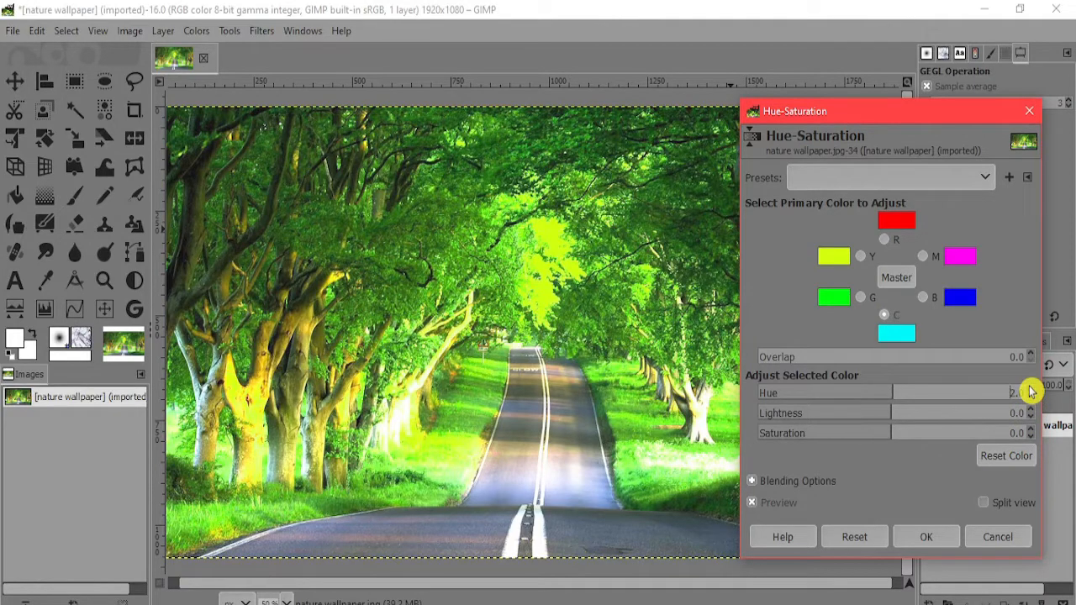
pyautogui.click(1030, 389)
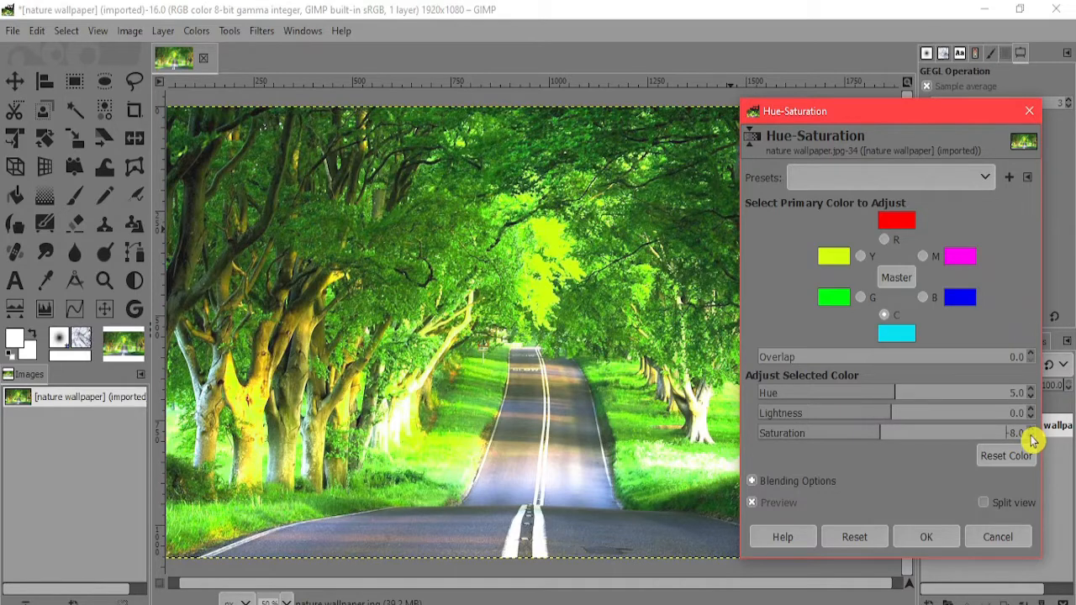
pyautogui.click(940, 542)
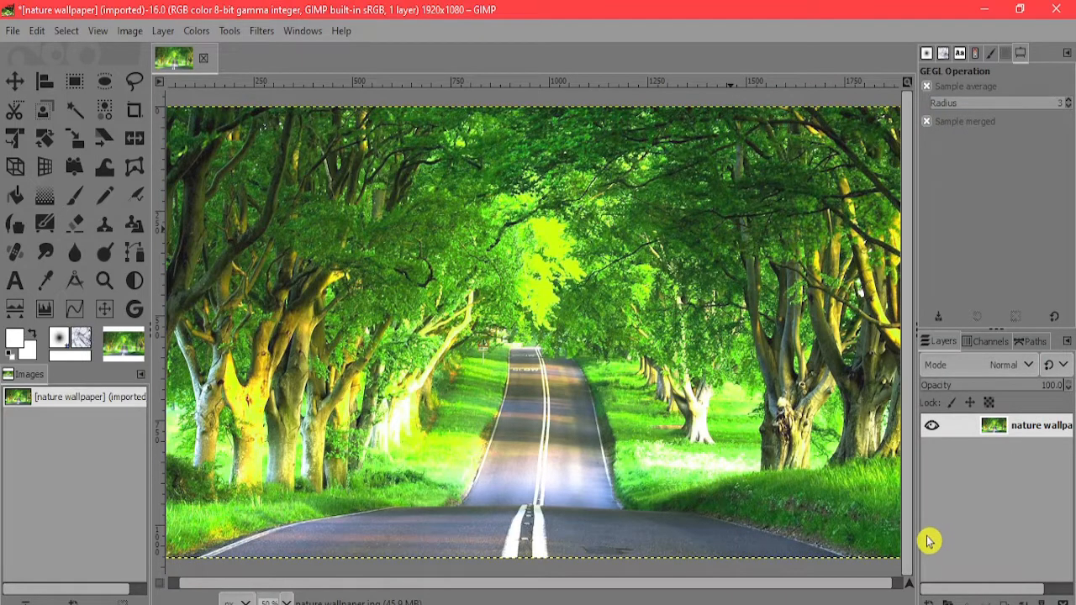
# - Boost the photo's colours with a Saturation adjustment at a scale of about 1.478
pyautogui.click(194, 32)
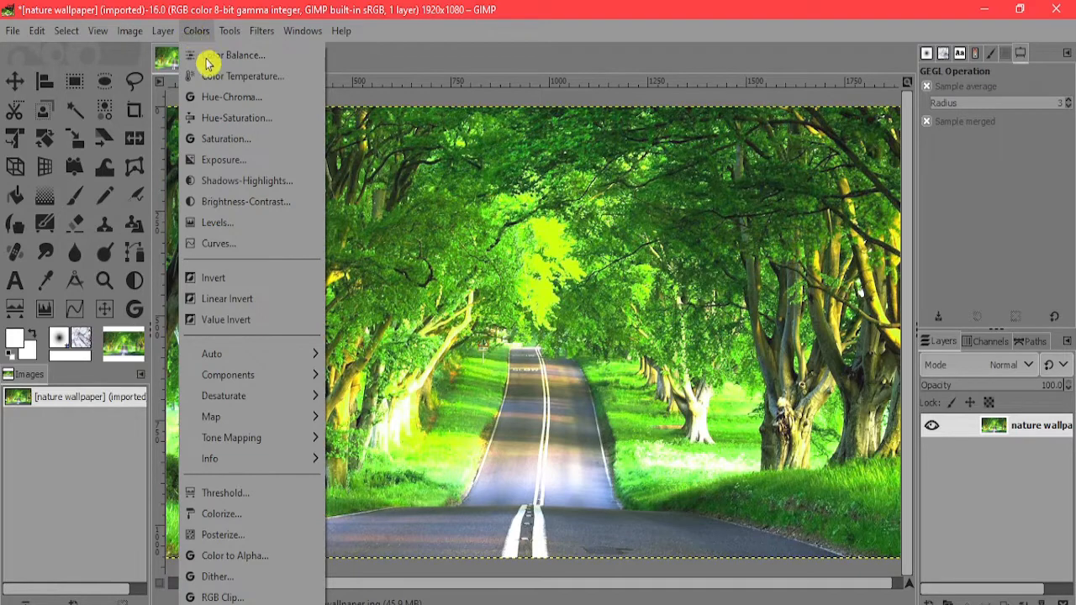
pyautogui.click(233, 143)
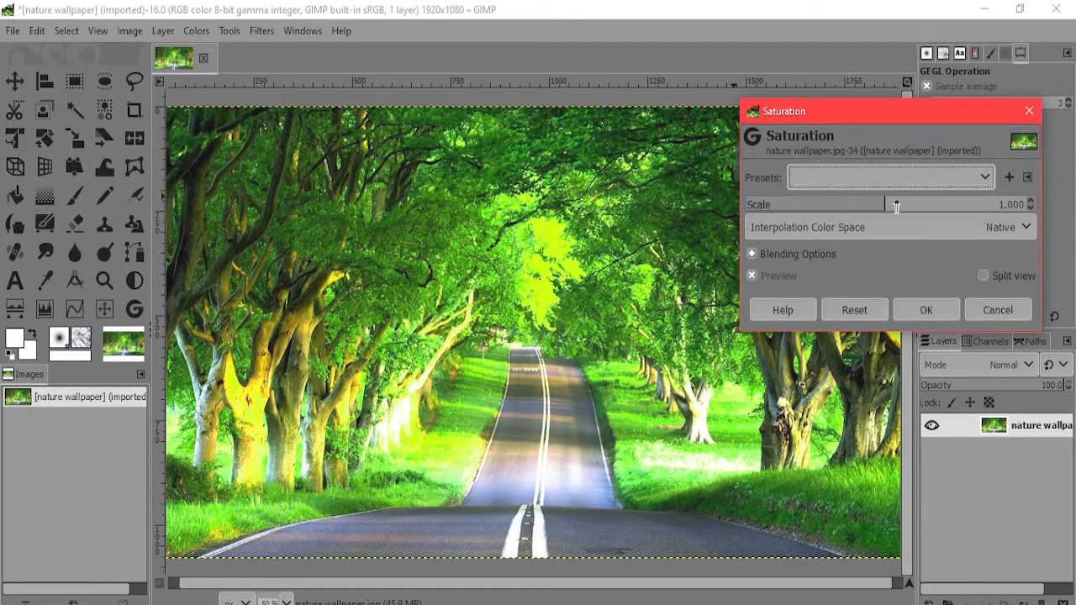
pyautogui.moveTo(881, 201)
pyautogui.mouseDown()
pyautogui.moveTo(865, 204)
pyautogui.moveTo(969, 204)
pyautogui.moveTo(953, 205)
pyautogui.mouseUp()
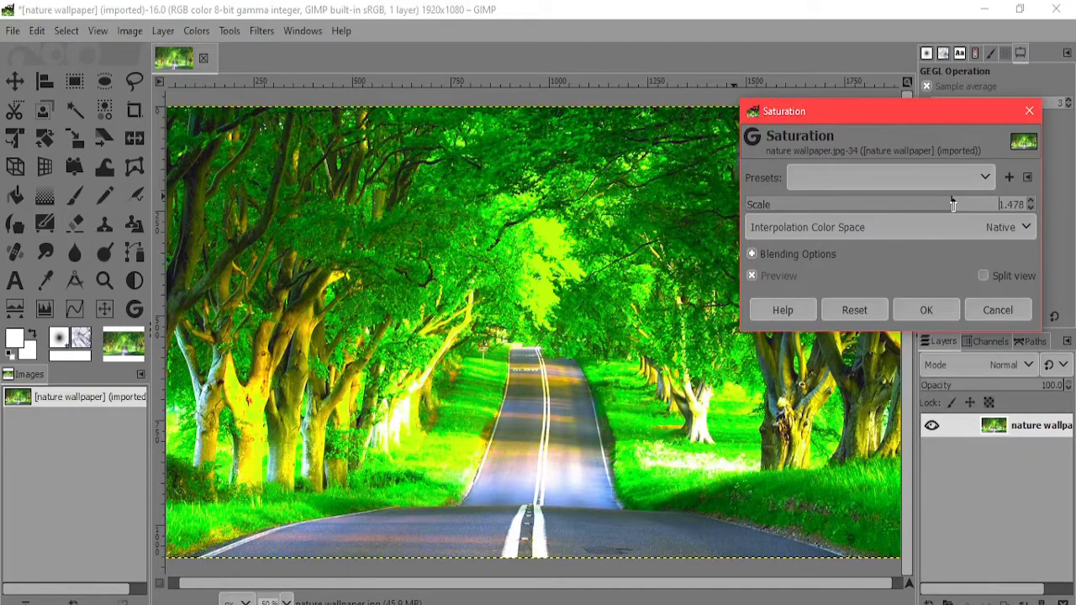
pyautogui.click(953, 314)
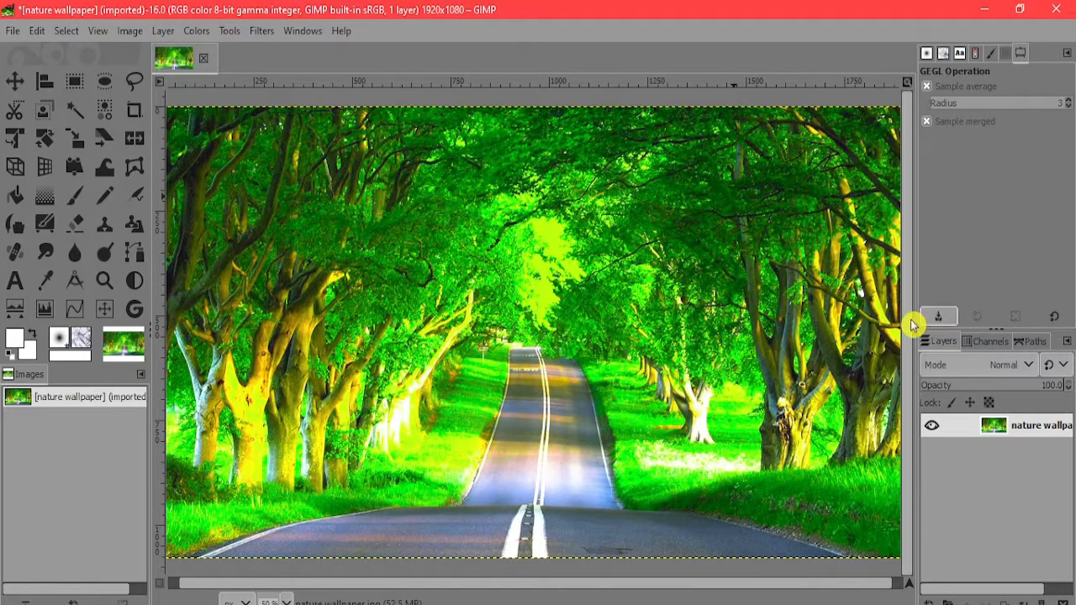
# - Apply a Color Balance to the midtones with cyan-red at about -15.3 and magenta-green at about 0.8
pyautogui.click(200, 34)
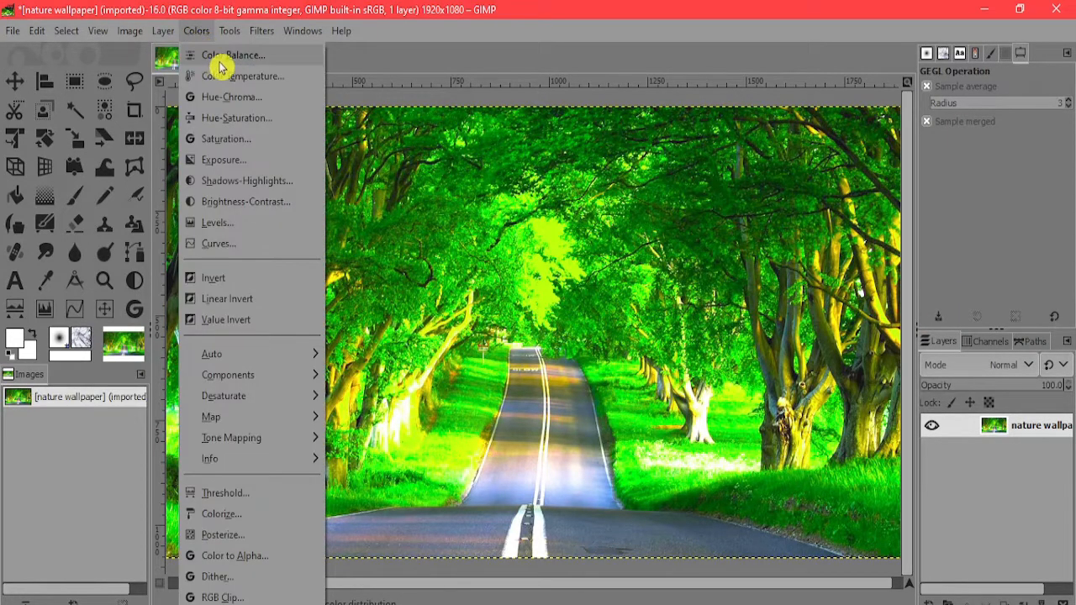
pyautogui.click(221, 62)
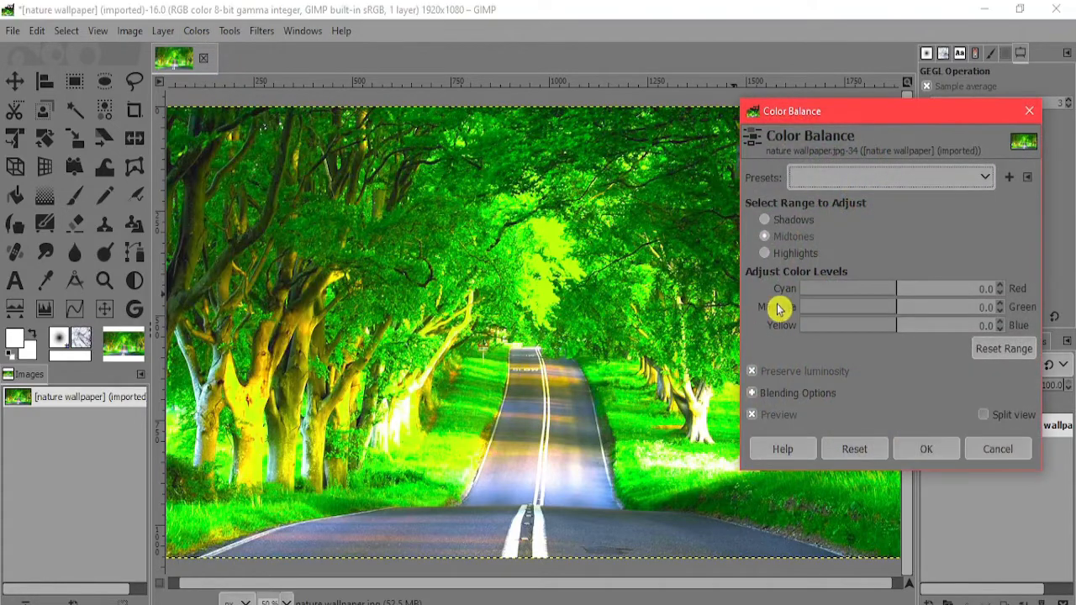
pyautogui.moveTo(904, 284); pyautogui.dragTo(883, 288)
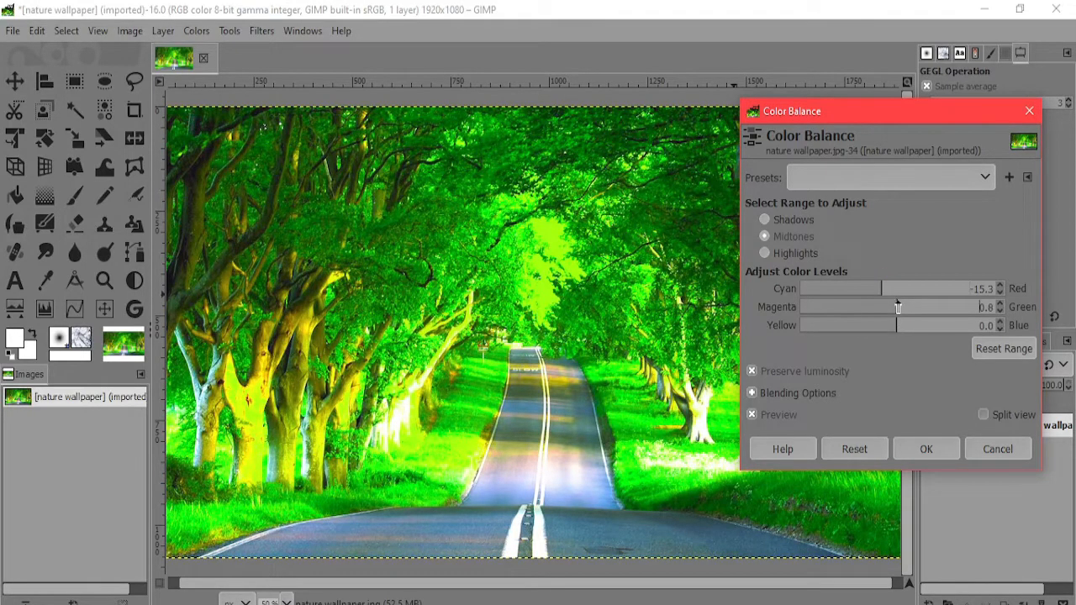
pyautogui.moveTo(897, 307)
pyautogui.mouseDown()
pyautogui.moveTo(912, 308)
pyautogui.moveTo(898, 307)
pyautogui.mouseUp()
pyautogui.click(928, 449)
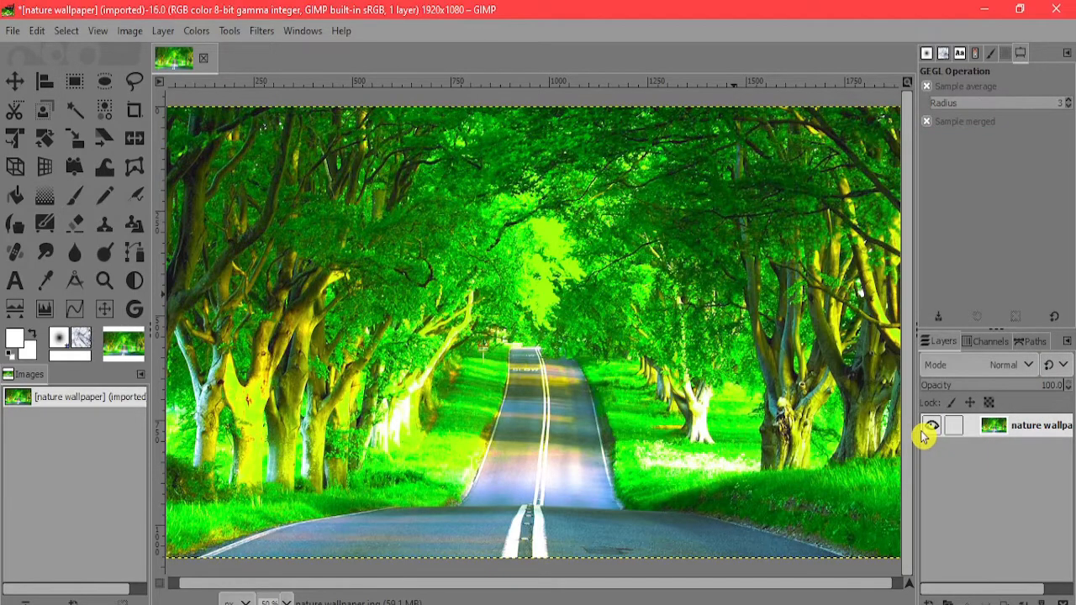
pyautogui.click(193, 32)
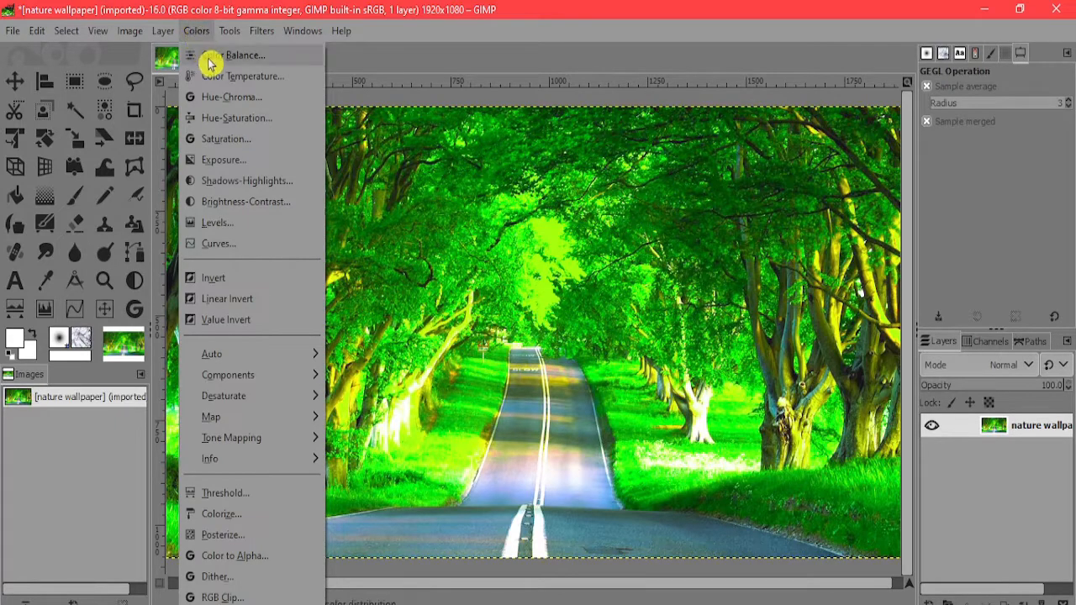
pyautogui.click(210, 57)
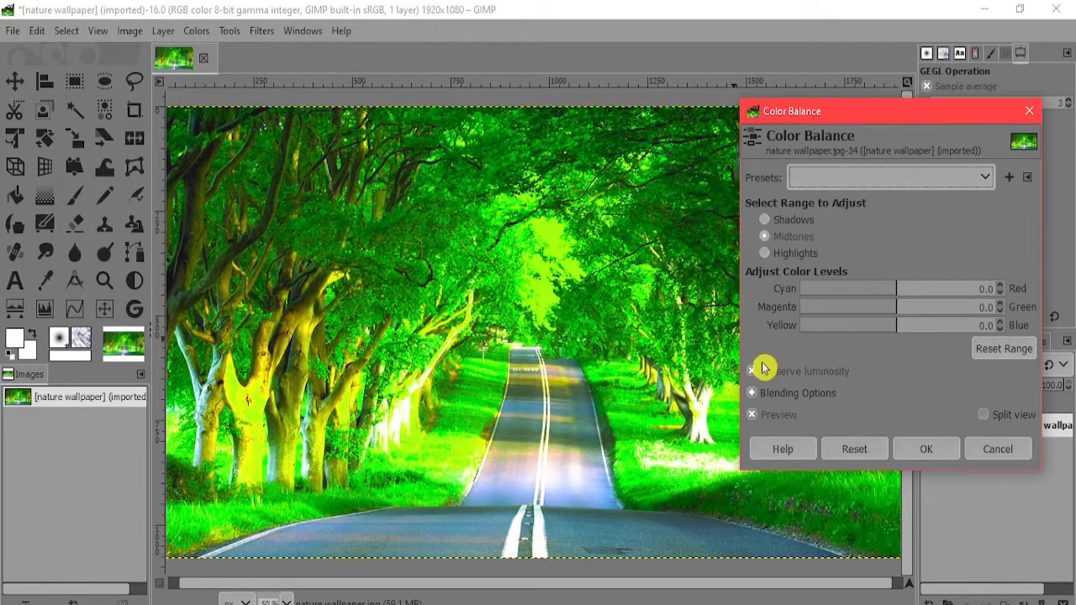
pyautogui.click(992, 449)
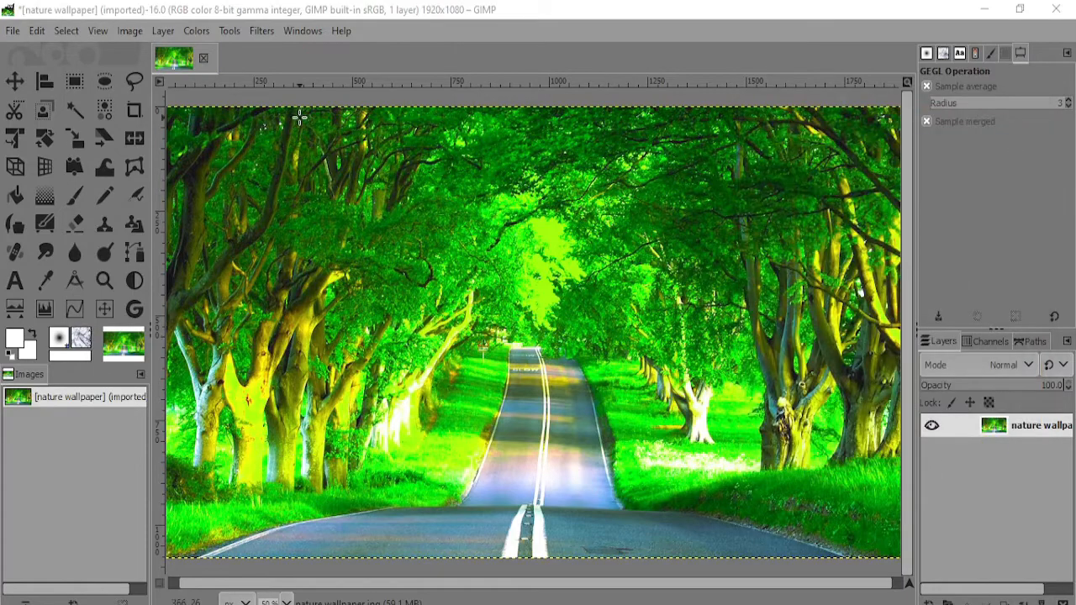
# - Apply a Levels adjustment to the Value channel with the input black point at 32 and gamma at 1.43
pyautogui.click(202, 32)
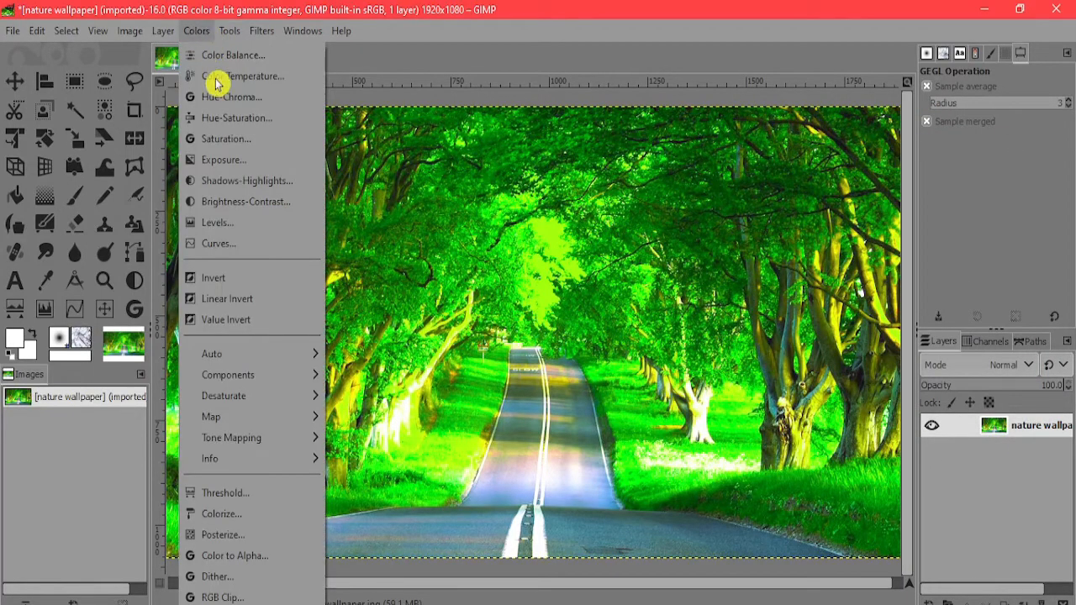
pyautogui.click(216, 223)
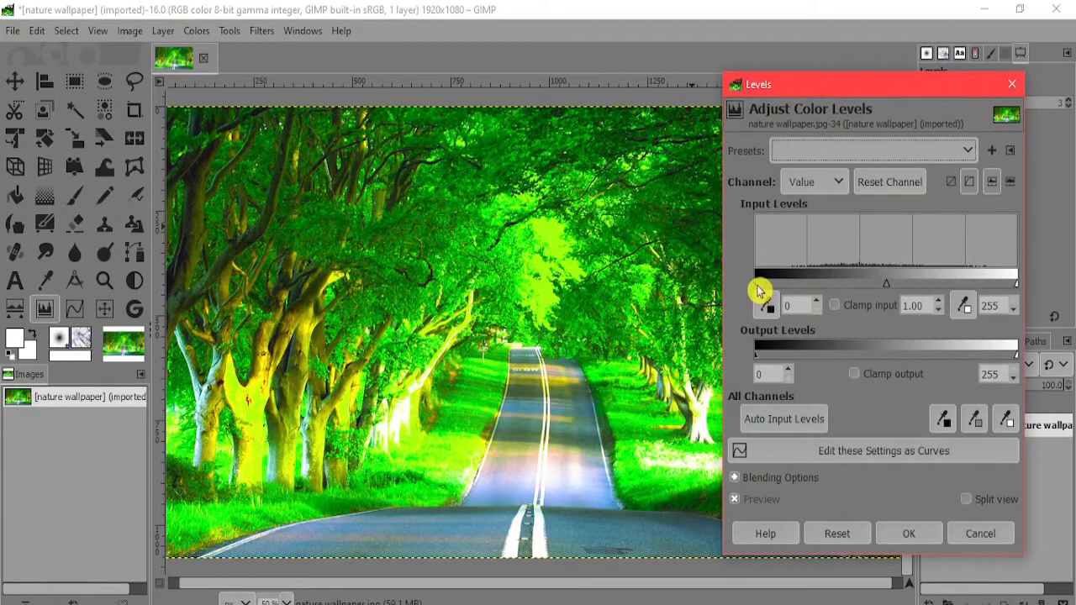
pyautogui.moveTo(759, 291); pyautogui.dragTo(768, 288)
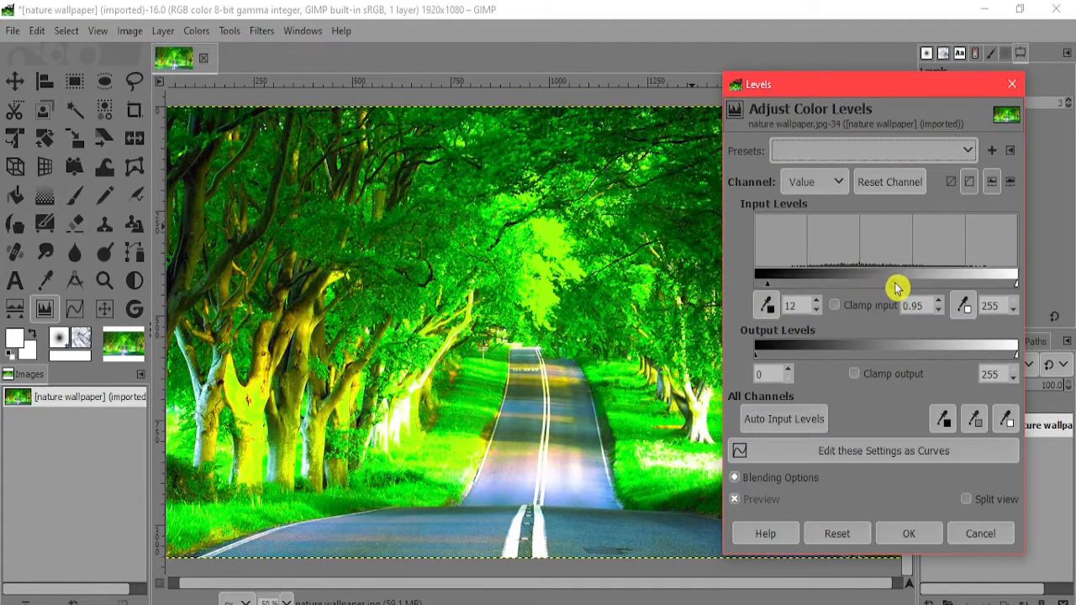
pyautogui.moveTo(897, 288); pyautogui.dragTo(875, 286)
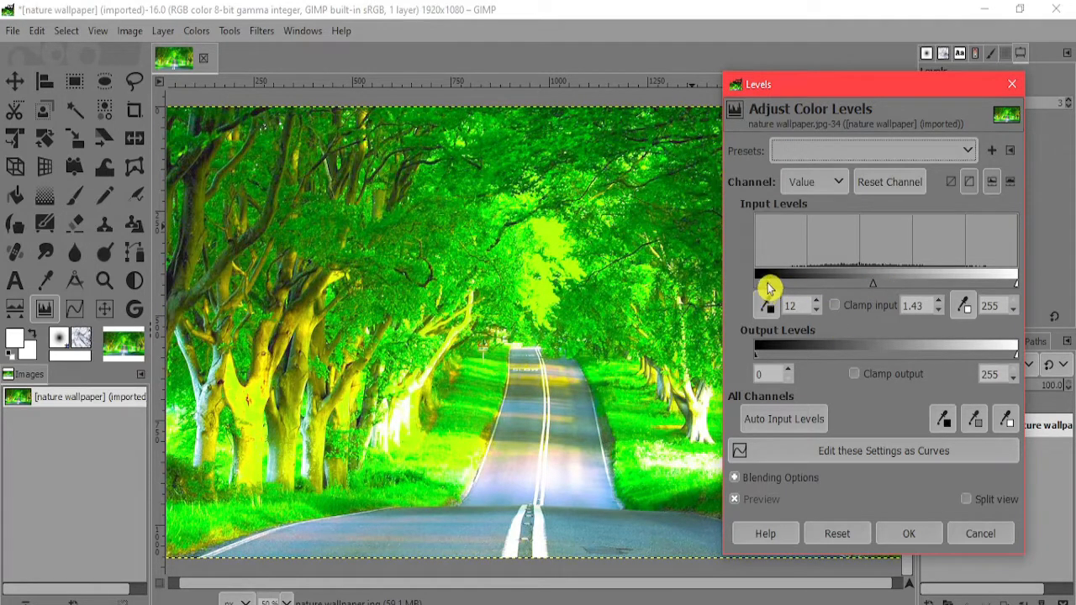
pyautogui.moveTo(768, 288); pyautogui.dragTo(790, 289)
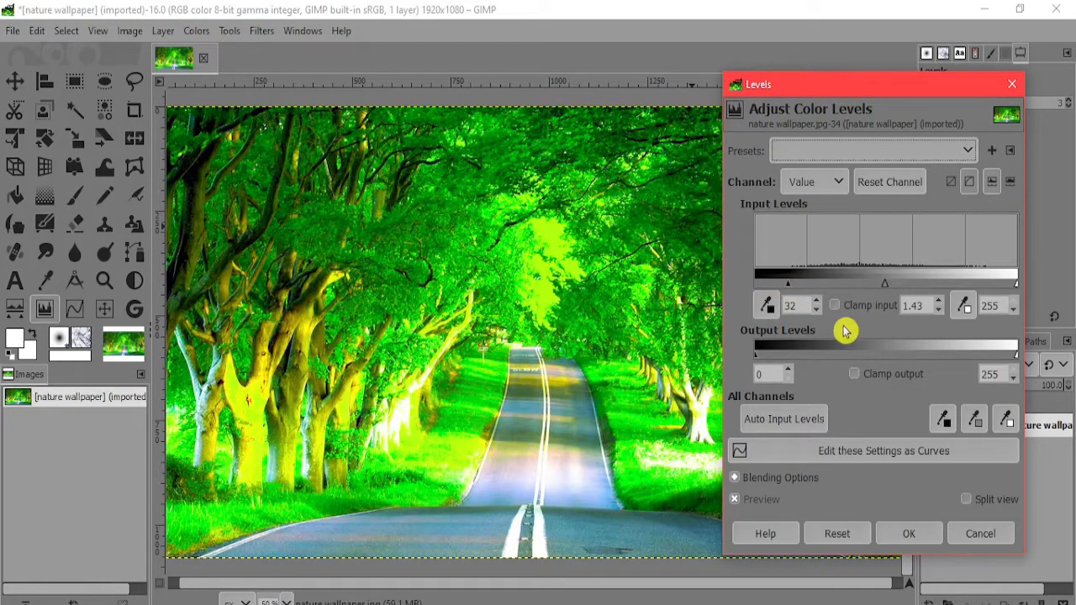
pyautogui.click(912, 536)
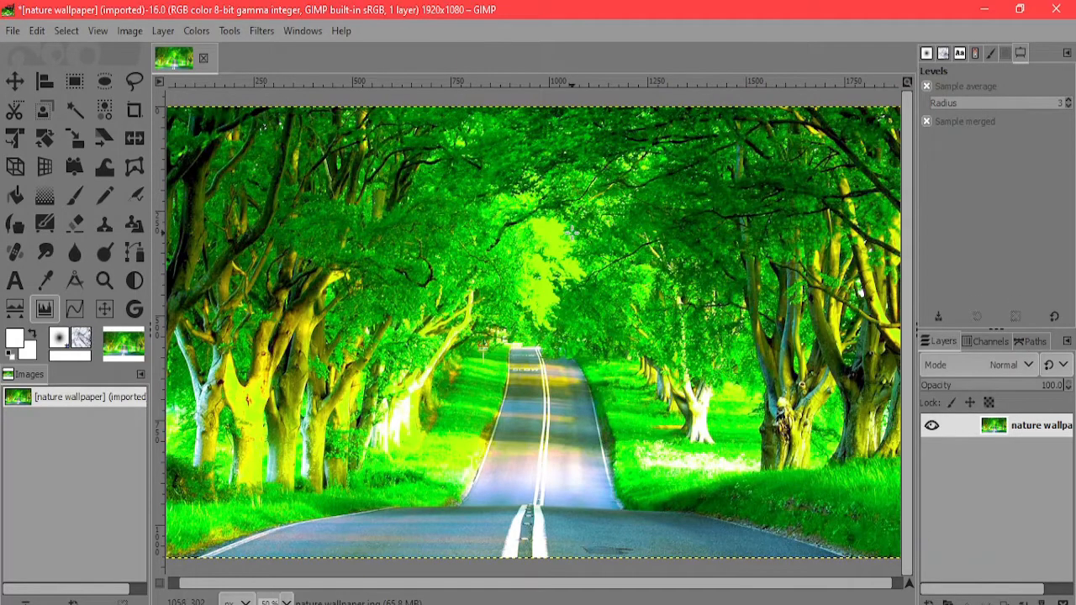
# - Darken the photo with a Curves adjustment on the Value channel, placing points at input 32, output 13 and input 177, output 155
pyautogui.click(194, 31)
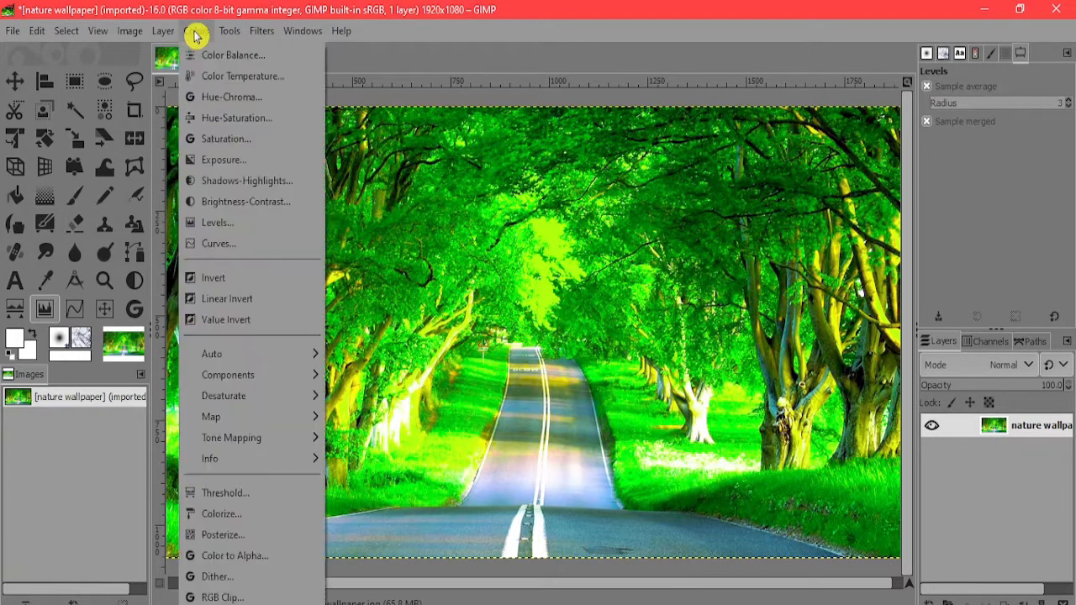
pyautogui.click(272, 243)
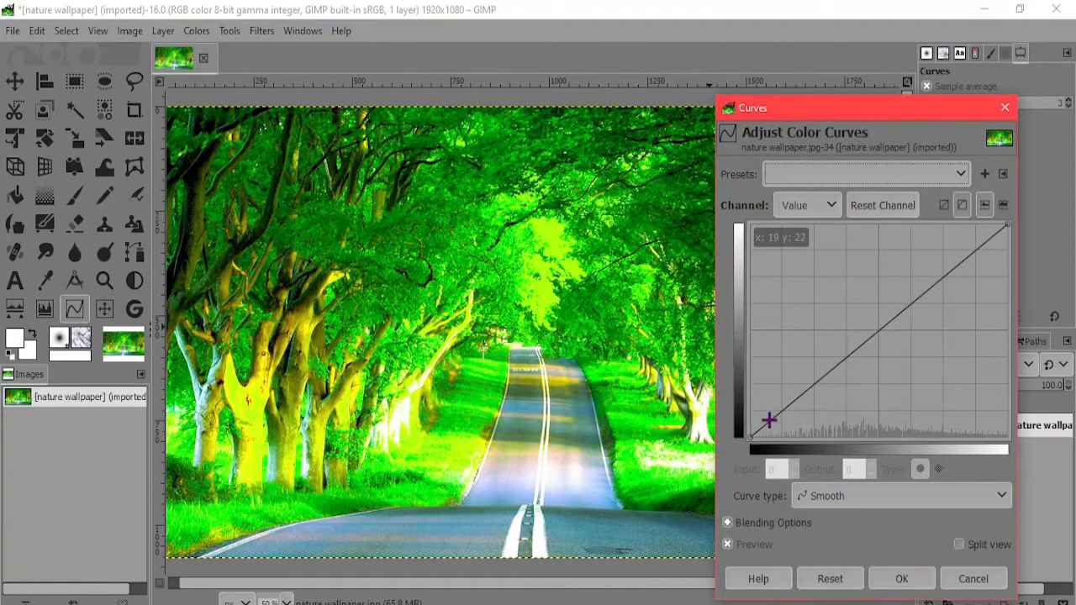
pyautogui.moveTo(769, 420); pyautogui.dragTo(784, 428)
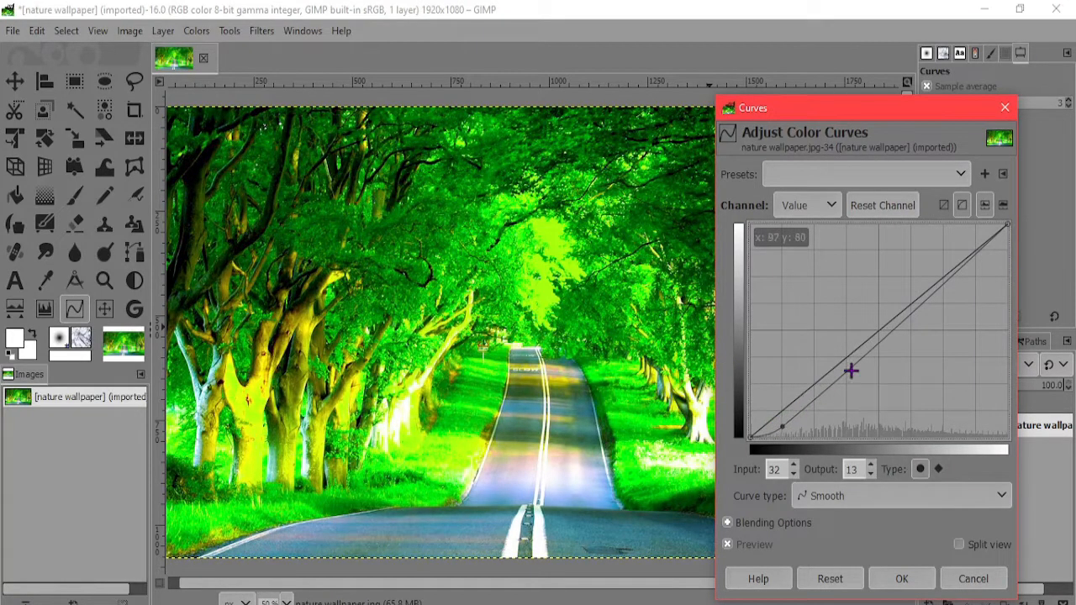
pyautogui.moveTo(917, 300)
pyautogui.mouseDown()
pyautogui.moveTo(907, 293)
pyautogui.moveTo(929, 307)
pyautogui.mouseUp()
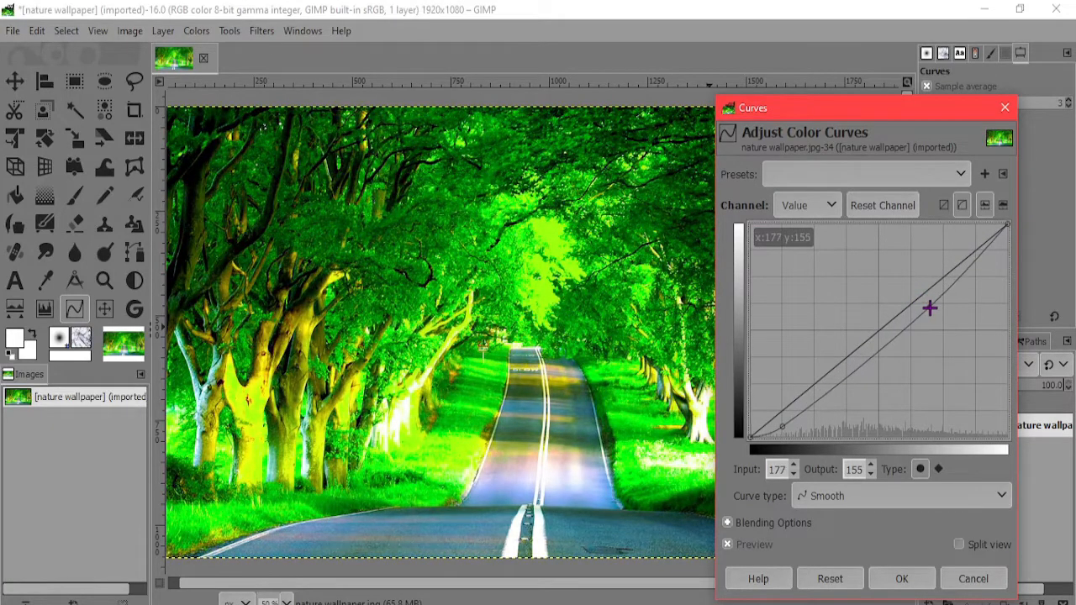
pyautogui.click(901, 579)
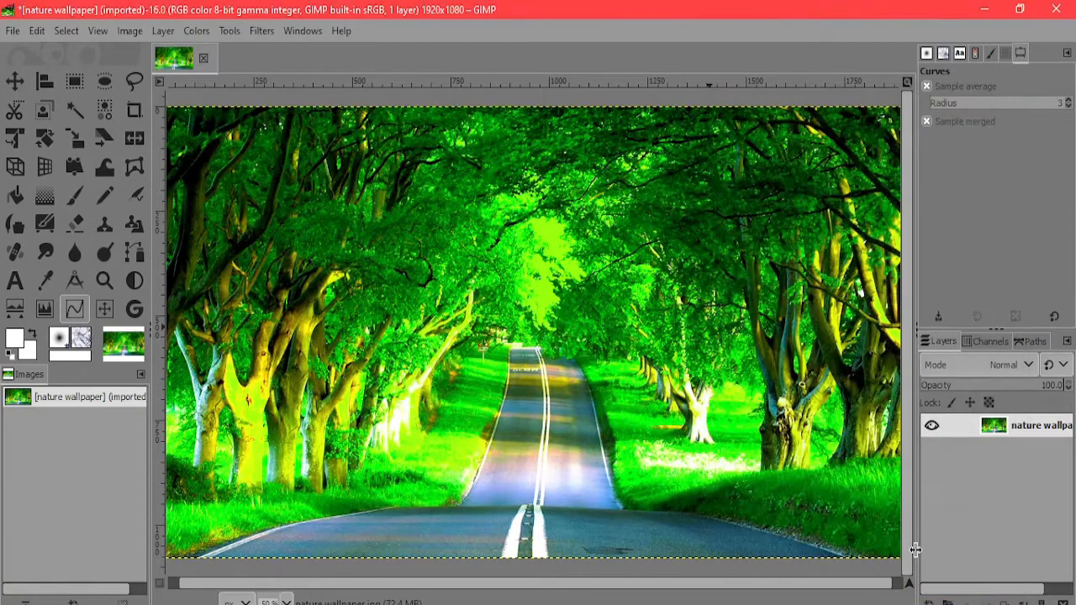